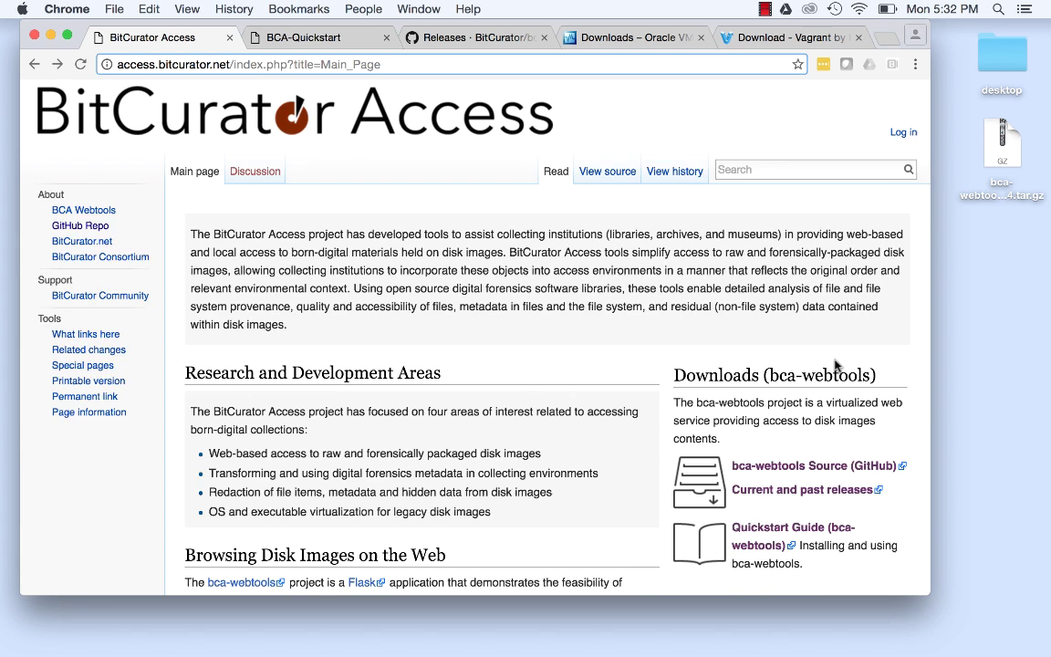
Open the bca-webtools Quick Start Guide PDF and scroll to its page 3 hardware and software requirements.
{"action": "scroll", "coordinate": [834, 365], "scroll_direction": "down", "scroll_amount": 2}
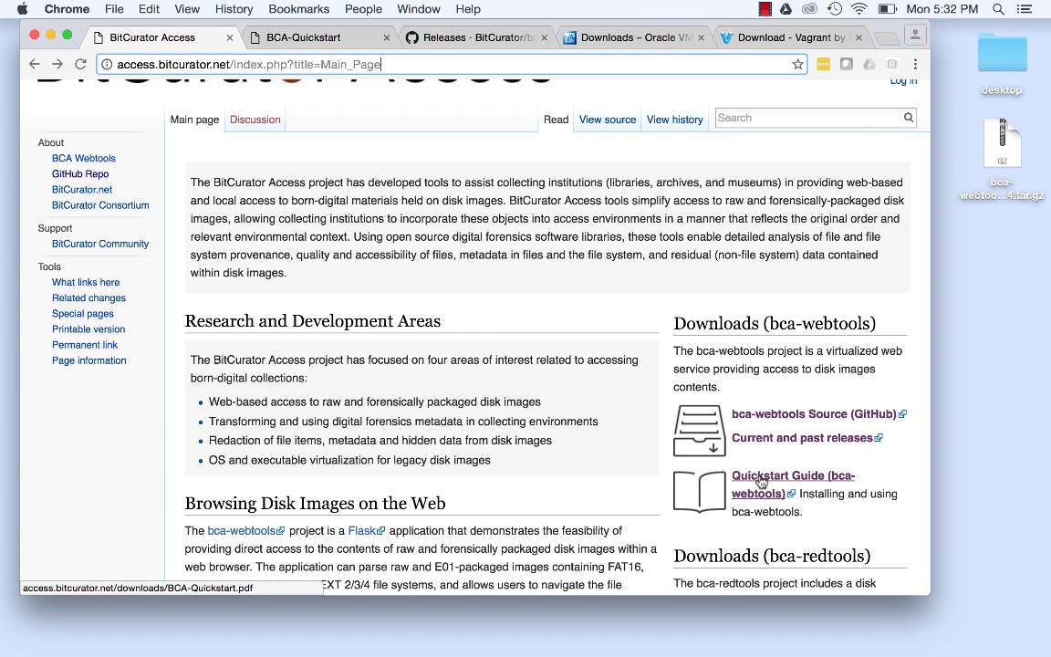
{"action": "left_click", "coordinate": [760, 482]}
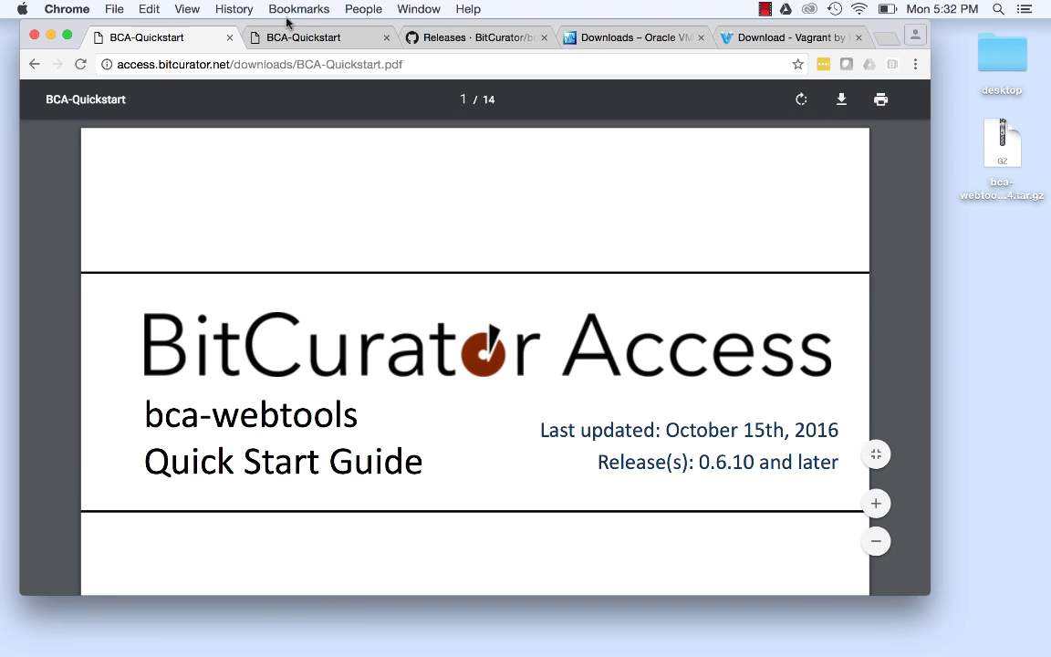
{"action": "left_click", "coordinate": [293, 41]}
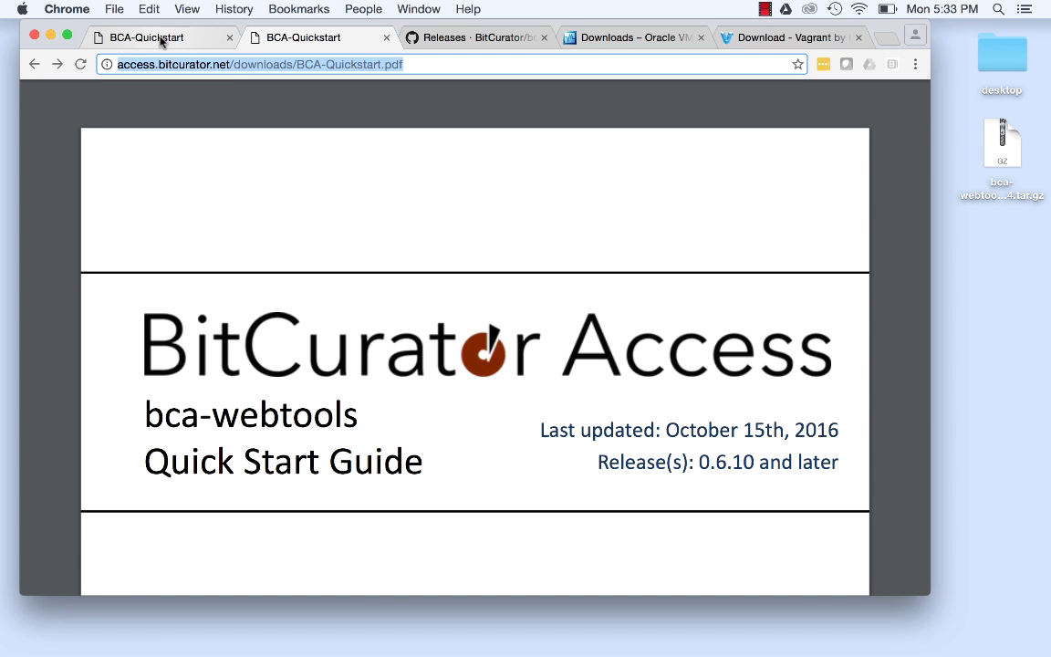
{"action": "left_click", "coordinate": [227, 63]}
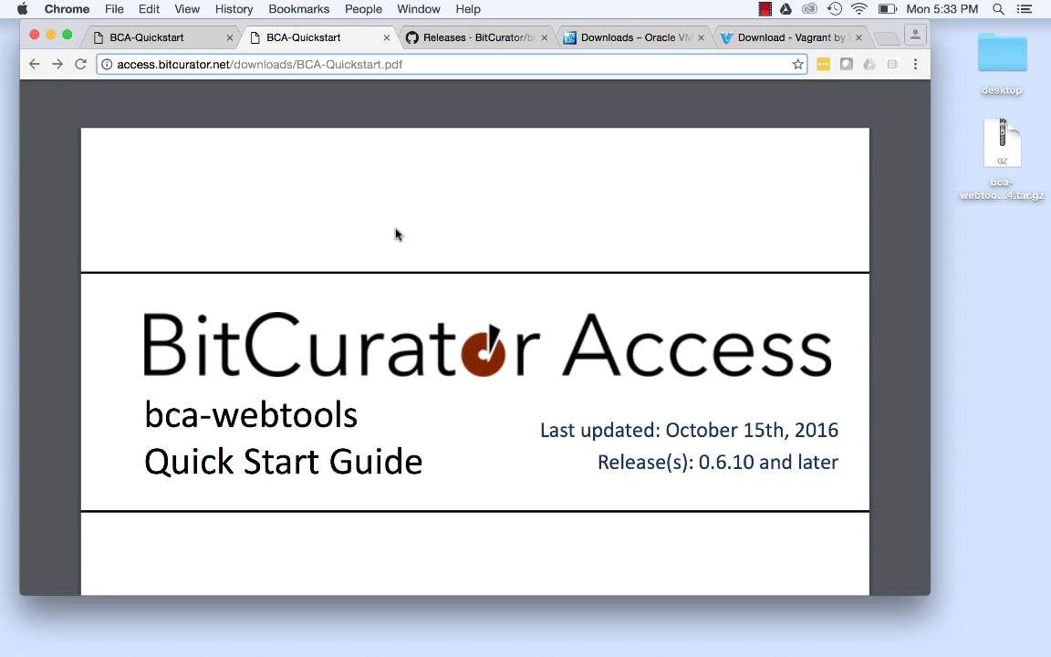
{"action": "scroll", "coordinate": [395, 234], "scroll_direction": "down", "scroll_amount": 5}
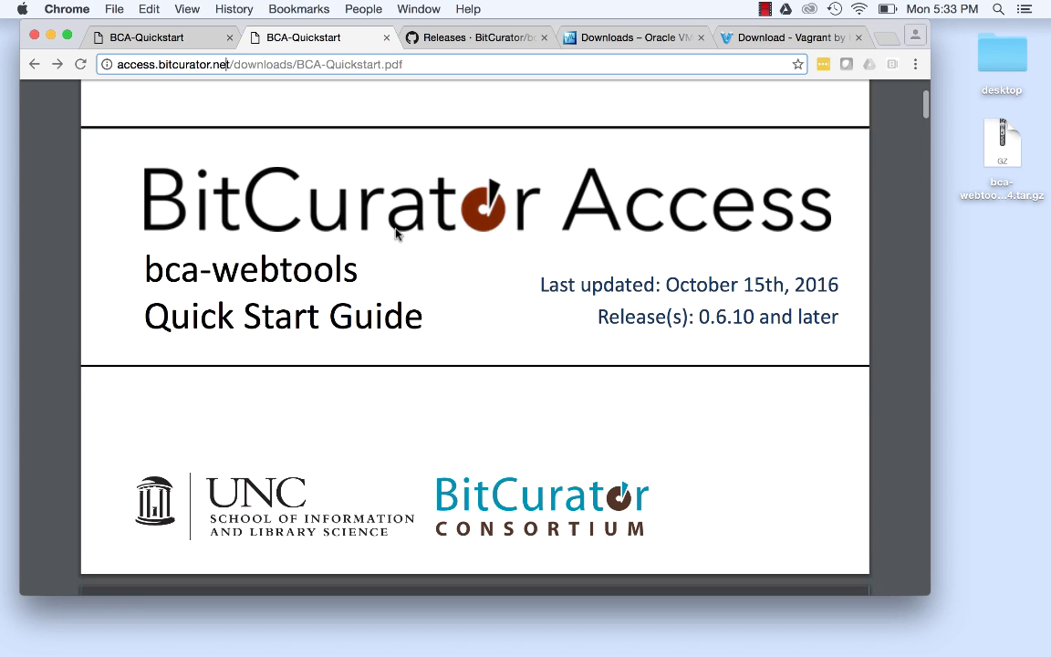
{"action": "scroll", "coordinate": [397, 234], "scroll_direction": "down", "scroll_amount": 15}
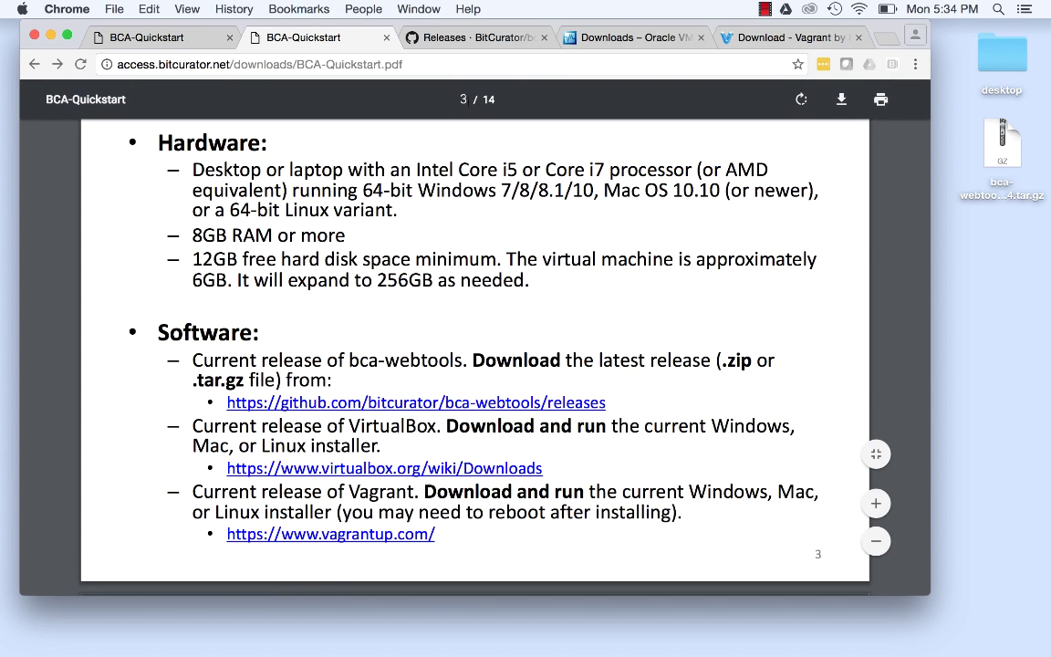
Download the bca-webtools v0.6.14 tar.gz archive from the GitHub Releases page.
{"action": "left_click", "coordinate": [447, 40]}
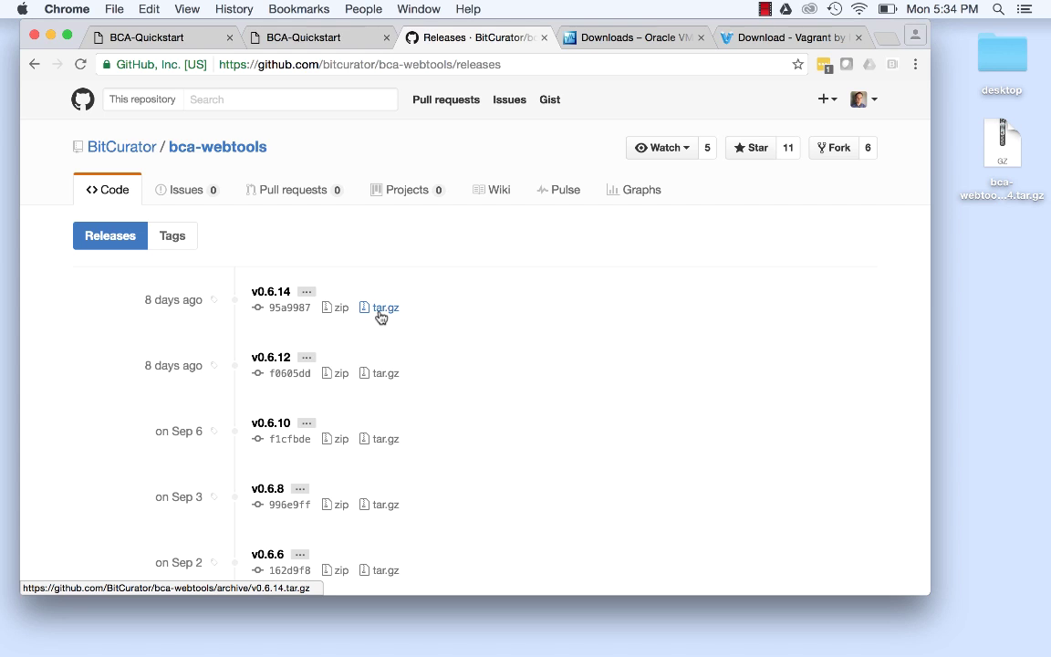
{"action": "left_click", "coordinate": [381, 315]}
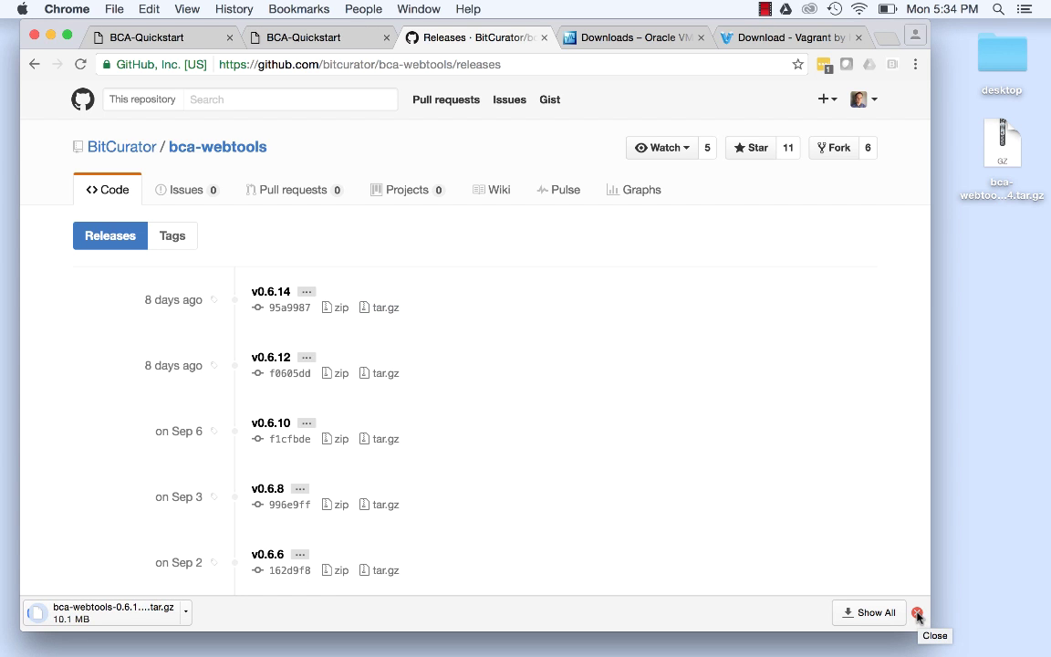
Follow the guide's virtualbox.org Downloads link to view VirtualBox 5.1.8, then return to the guide.
{"action": "key", "text": "ctrl+shift+Tab"}
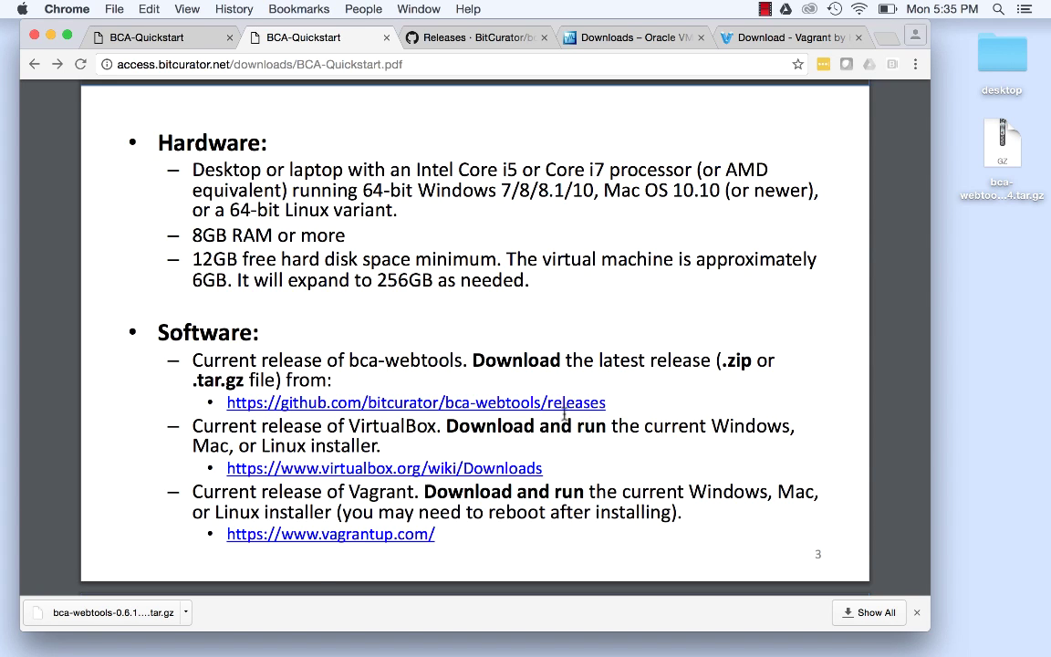
{"action": "left_click", "coordinate": [470, 469]}
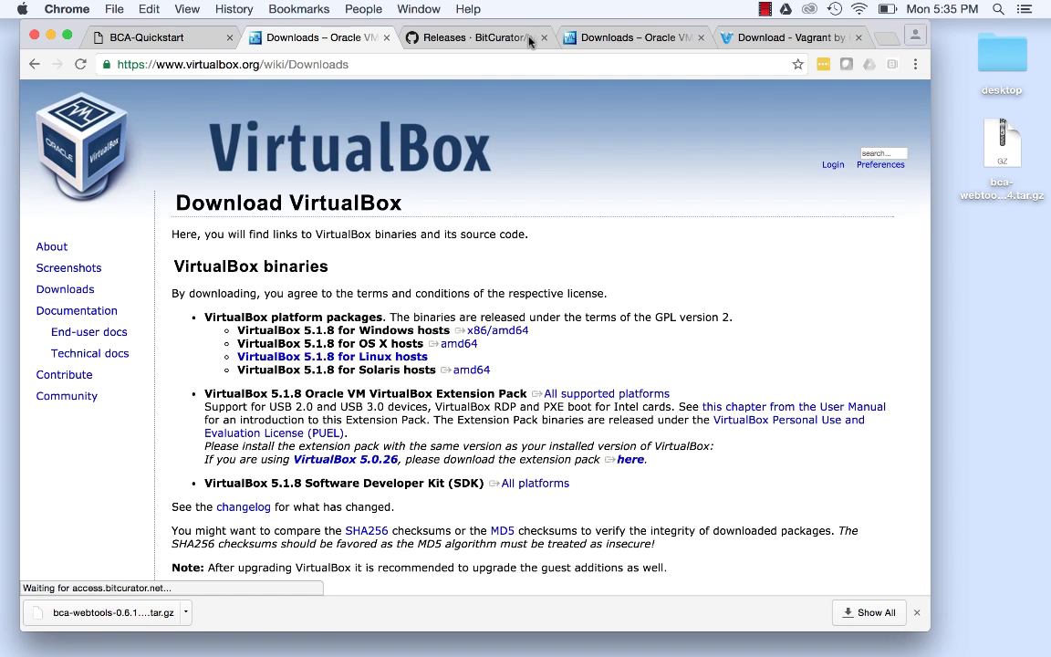
{"action": "left_click", "coordinate": [604, 39]}
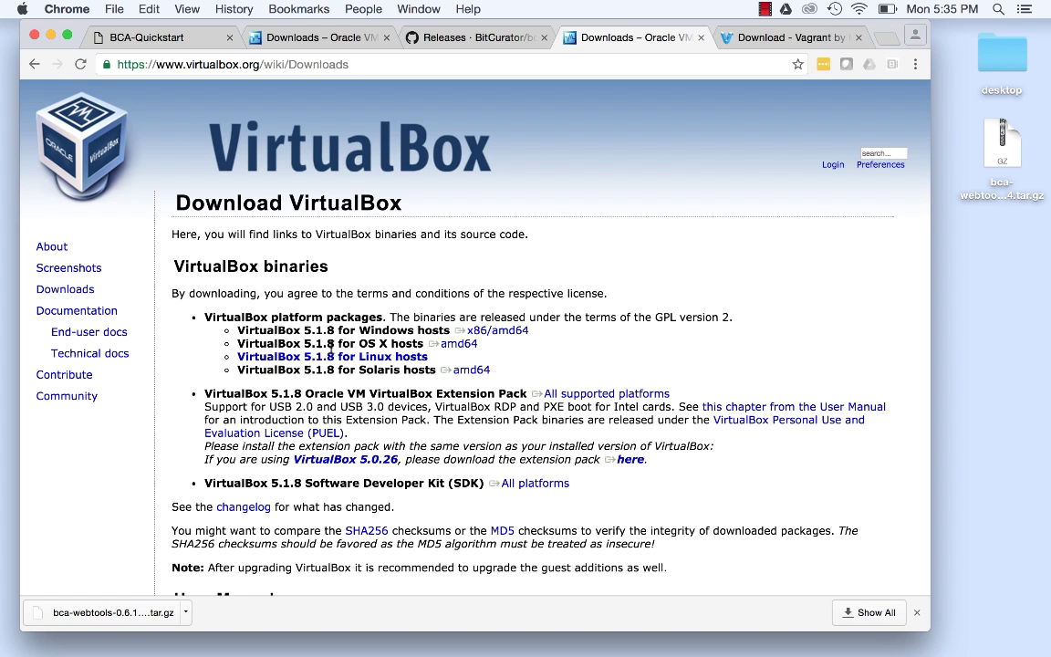
{"action": "key", "text": "super+2"}
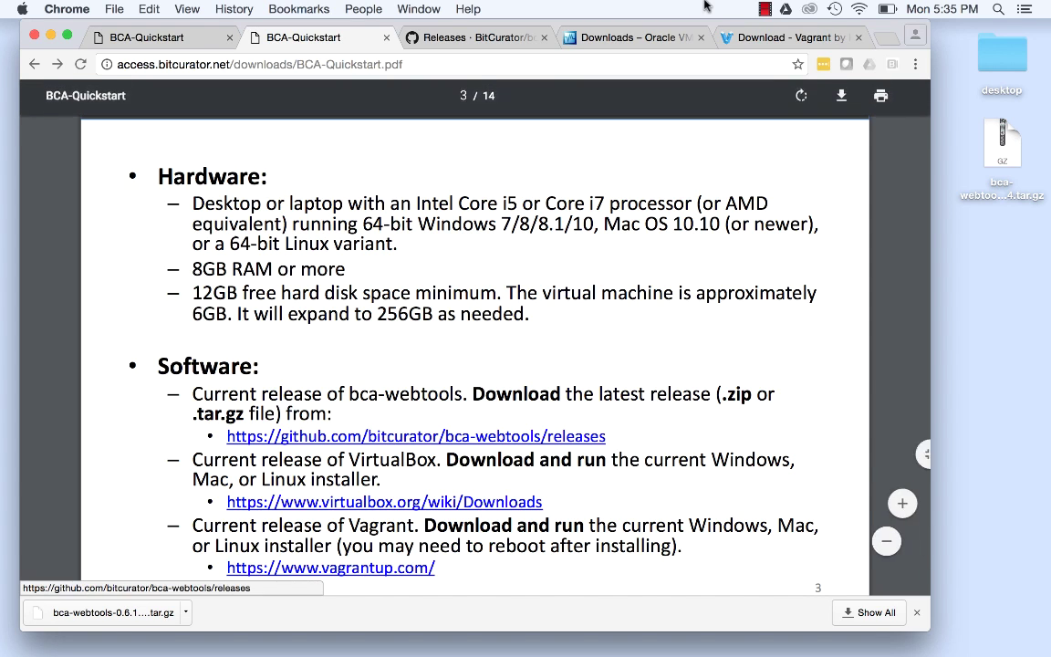
{"action": "left_click", "coordinate": [760, 39]}
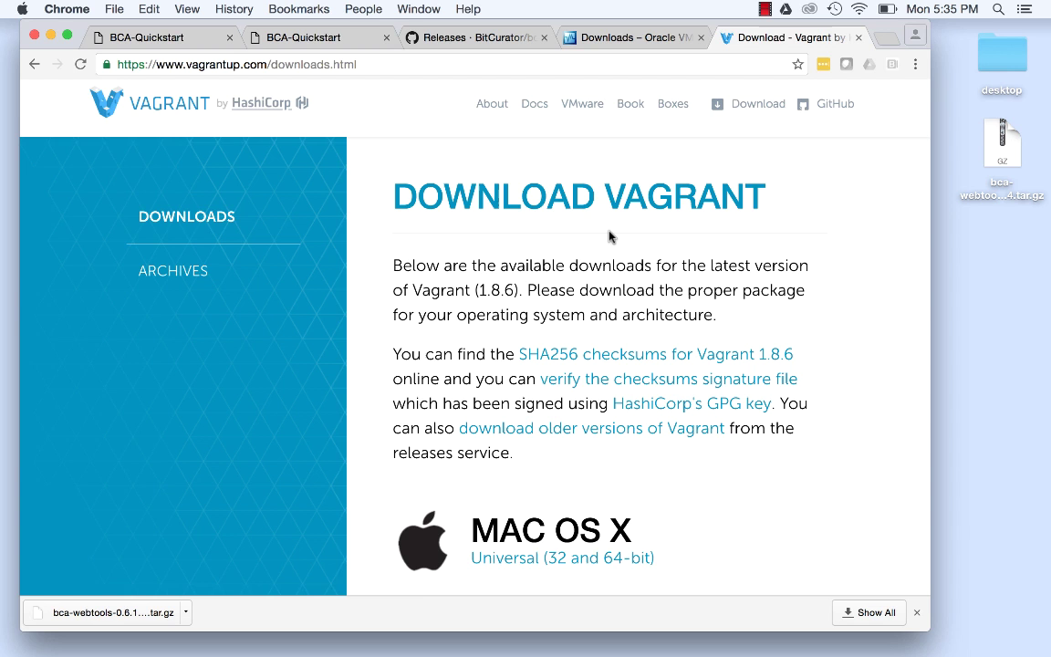
{"action": "scroll", "coordinate": [599, 249], "scroll_direction": "down", "scroll_amount": 3}
{"action": "scroll", "coordinate": [593, 265], "scroll_direction": "down", "scroll_amount": 4}
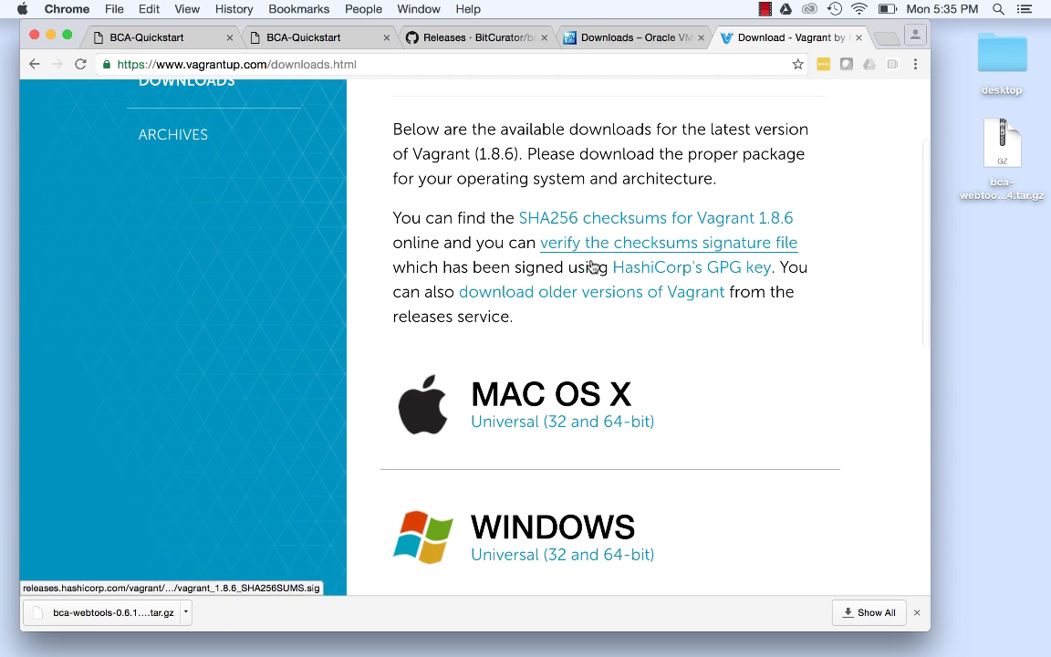
{"action": "scroll", "coordinate": [592, 264], "scroll_direction": "down", "scroll_amount": 1}
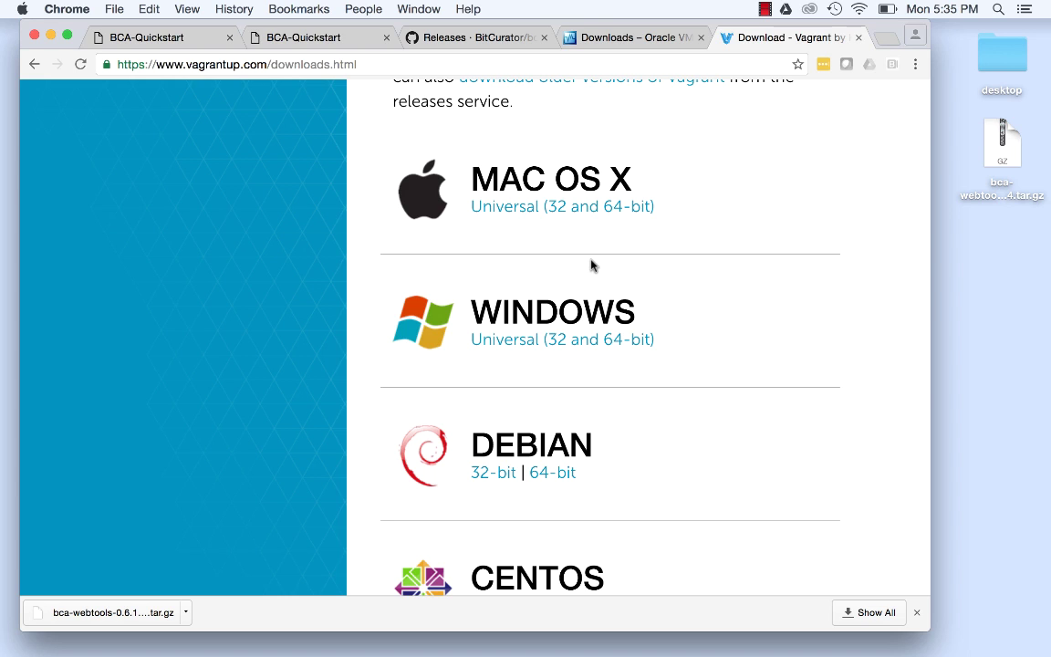
{"action": "key", "text": "super+2"}
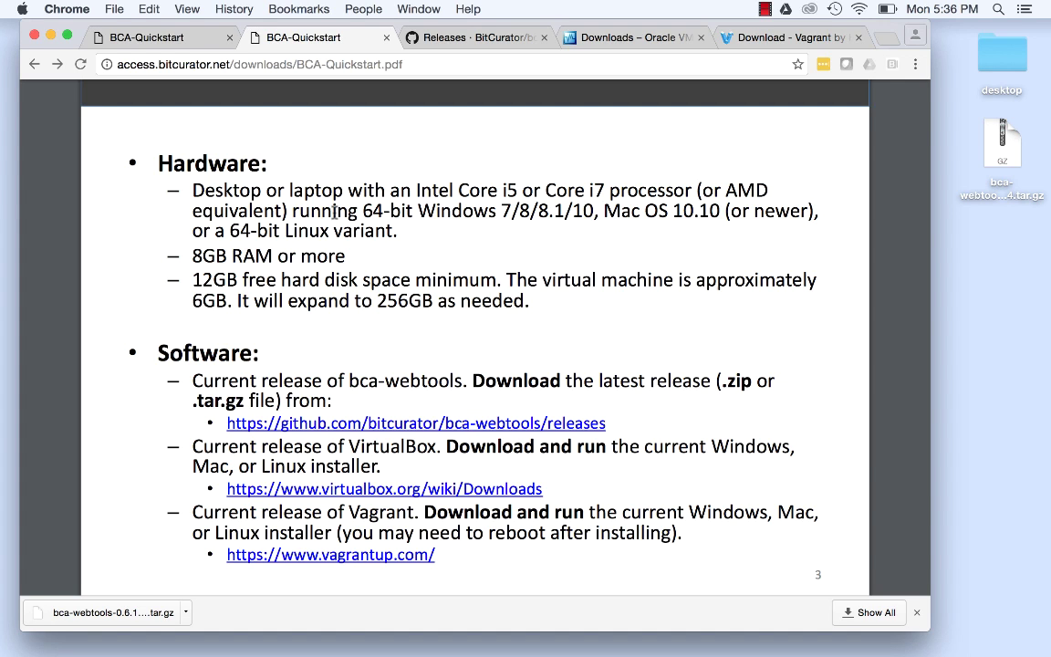
Minimize Chrome to reveal the downloaded bca-webtools archive on the desktop.
{"action": "left_click", "coordinate": [51, 36]}
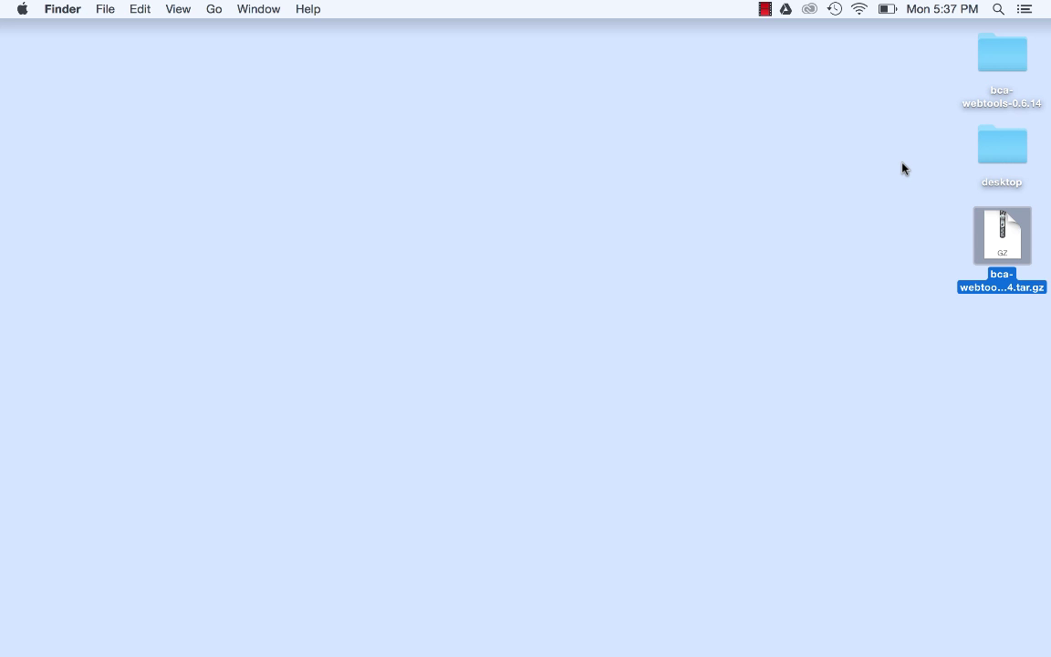
Launch Terminal by searching 'term' in Spotlight.
{"action": "left_click", "coordinate": [999, 9]}
{"action": "type", "text": "terminal"}
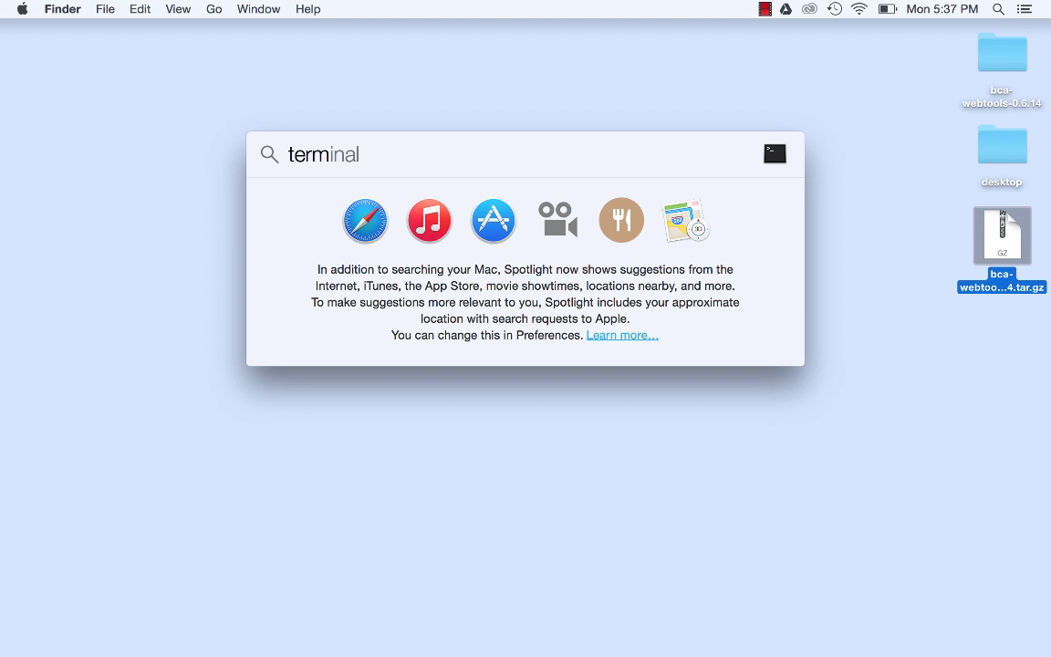
{"action": "key", "text": "Return"}
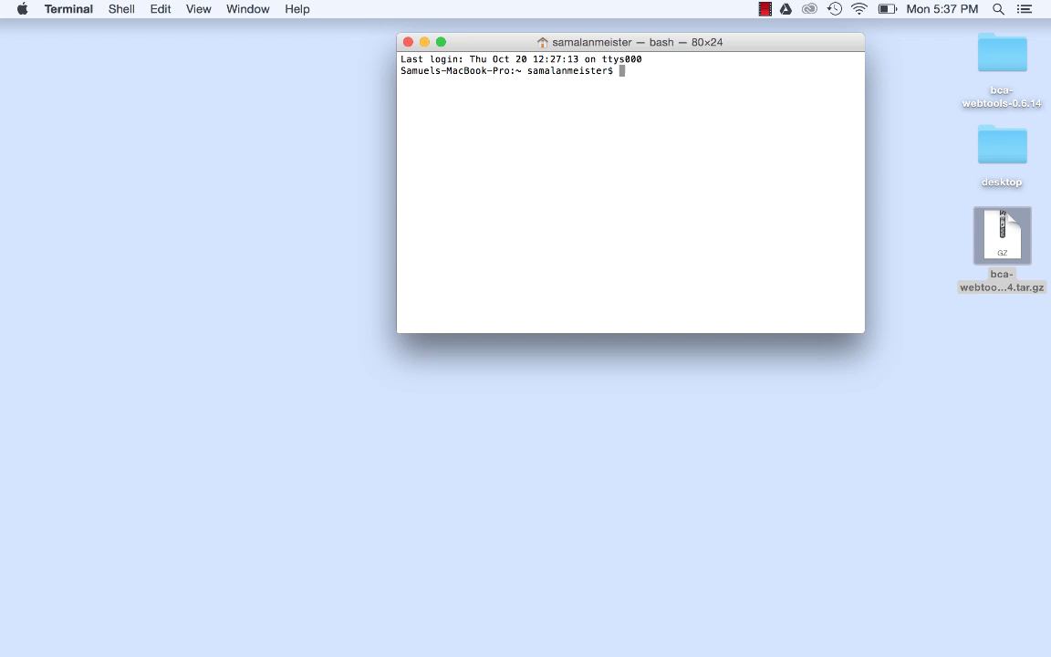
Run 'vagrant box add ubuntu/trusty64' to add the Ubuntu Trusty box for VirtualBox.
{"action": "type", "text": "vagrant box add ubuntu"}
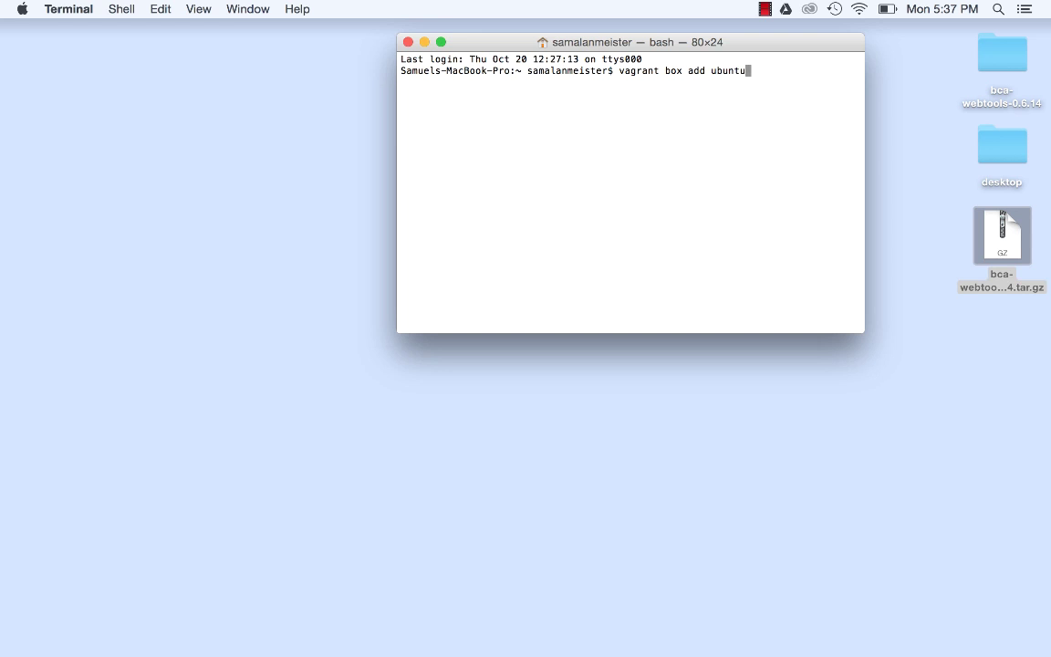
{"action": "type", "text": "/trusty64"}
{"action": "key", "text": "Return"}
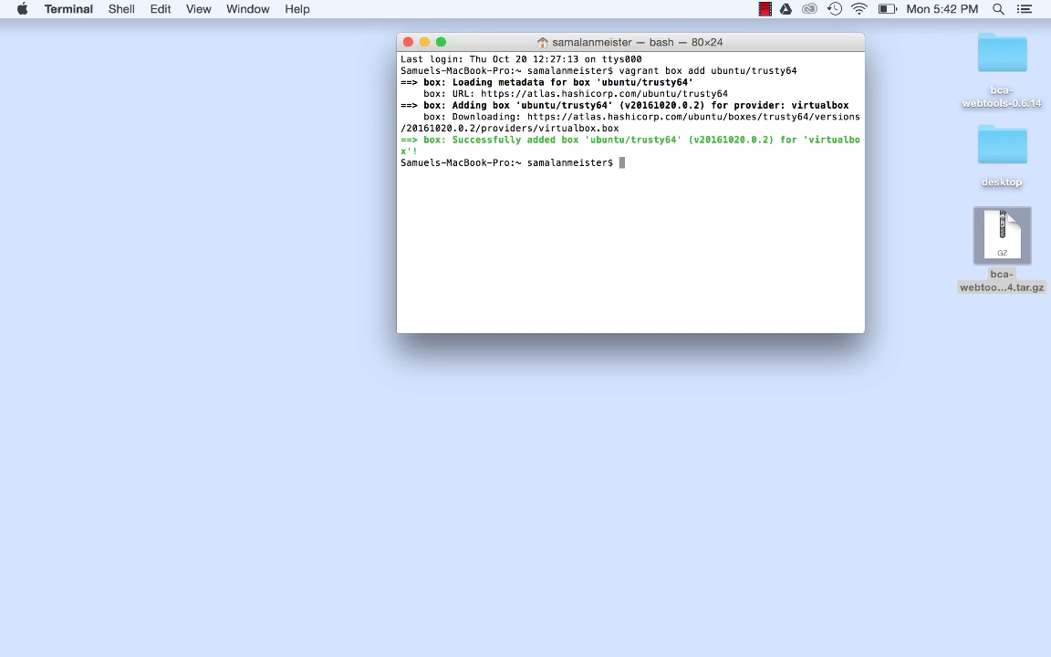
Change directory to the bca-webtools-0.6.14 folder on the Desktop with cd.
{"action": "type", "text": "cd /Users/samalanme"}
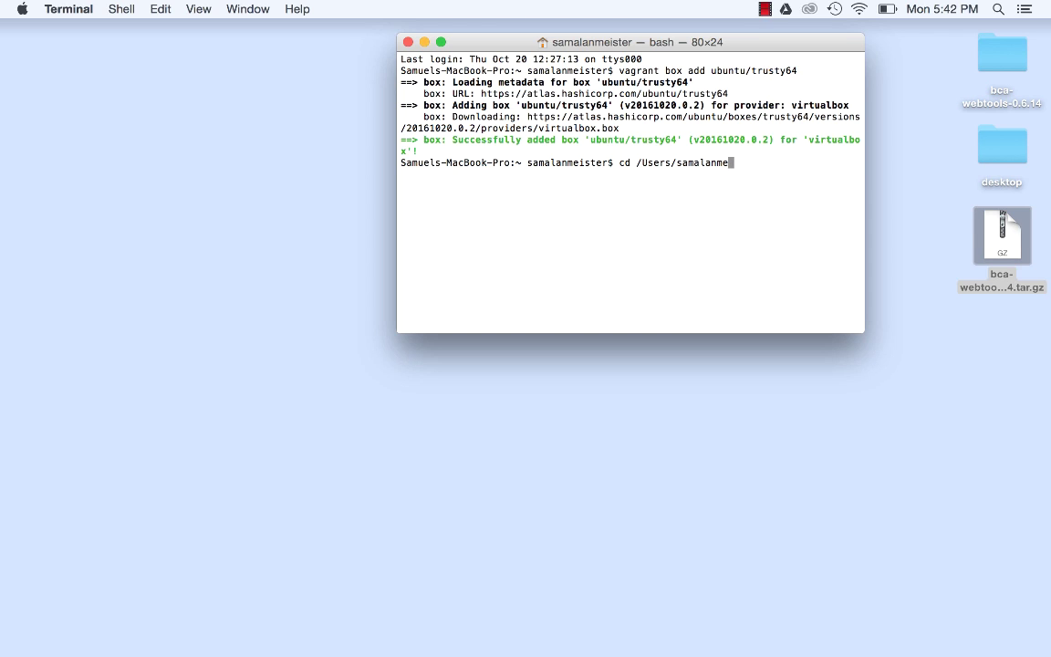
{"action": "type", "text": "ister/Desktop/b"}
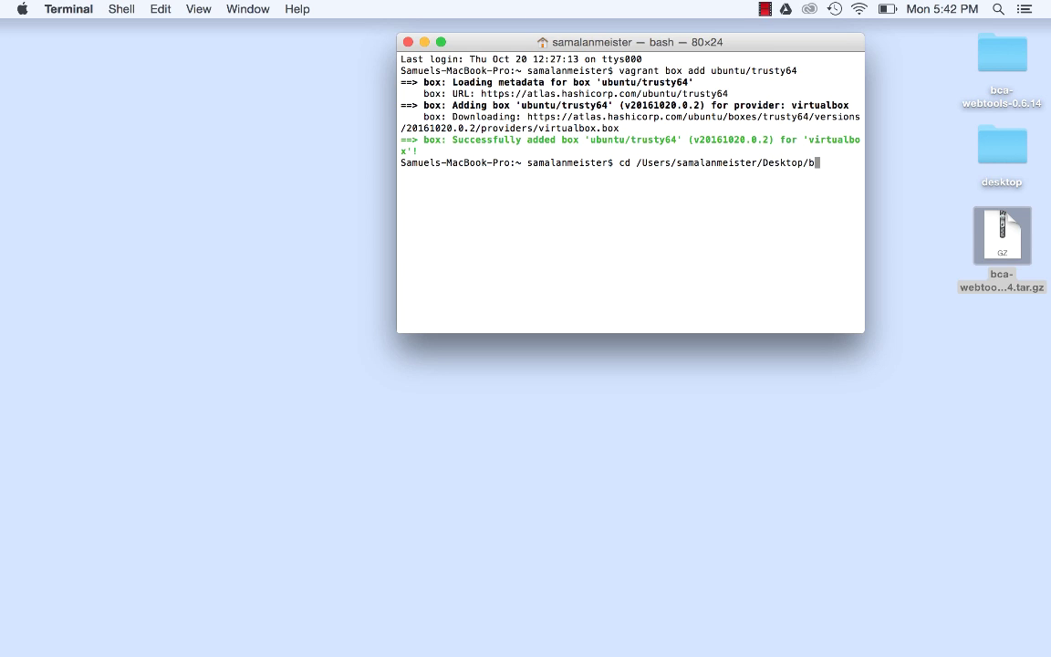
{"action": "type", "text": "ca-webtools-0.6.14"}
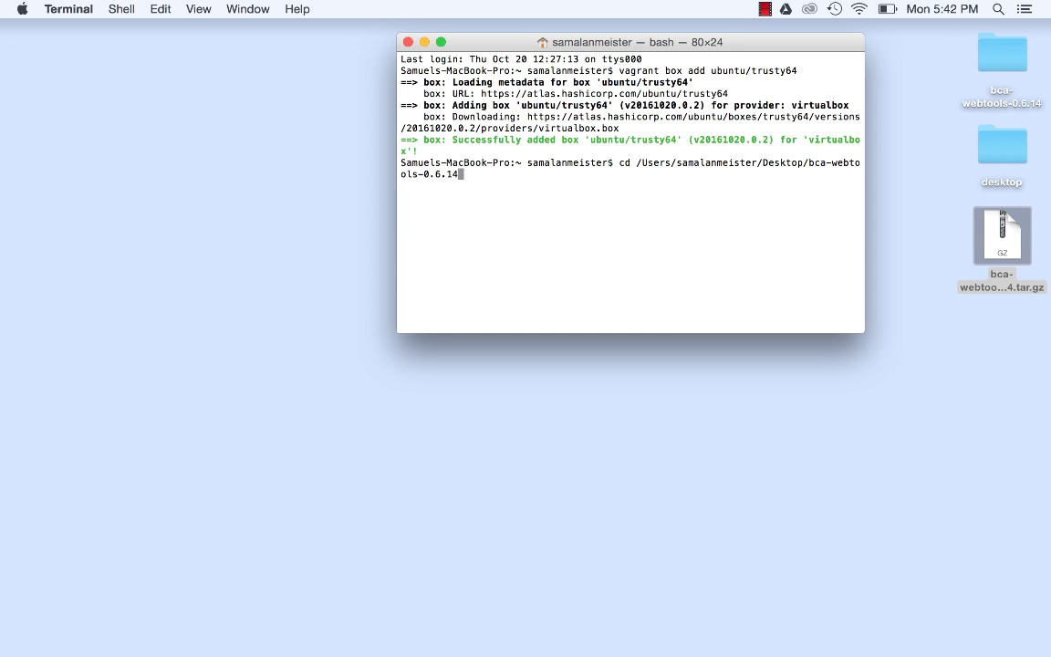
{"action": "key", "text": "Return"}
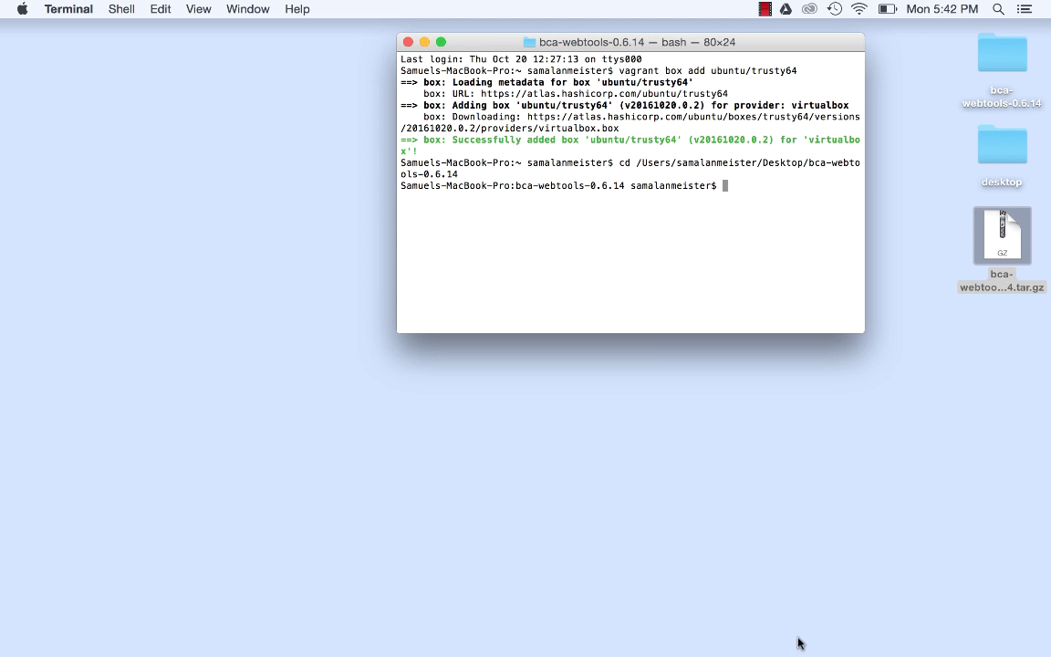
{"action": "left_click", "coordinate": [988, 639]}
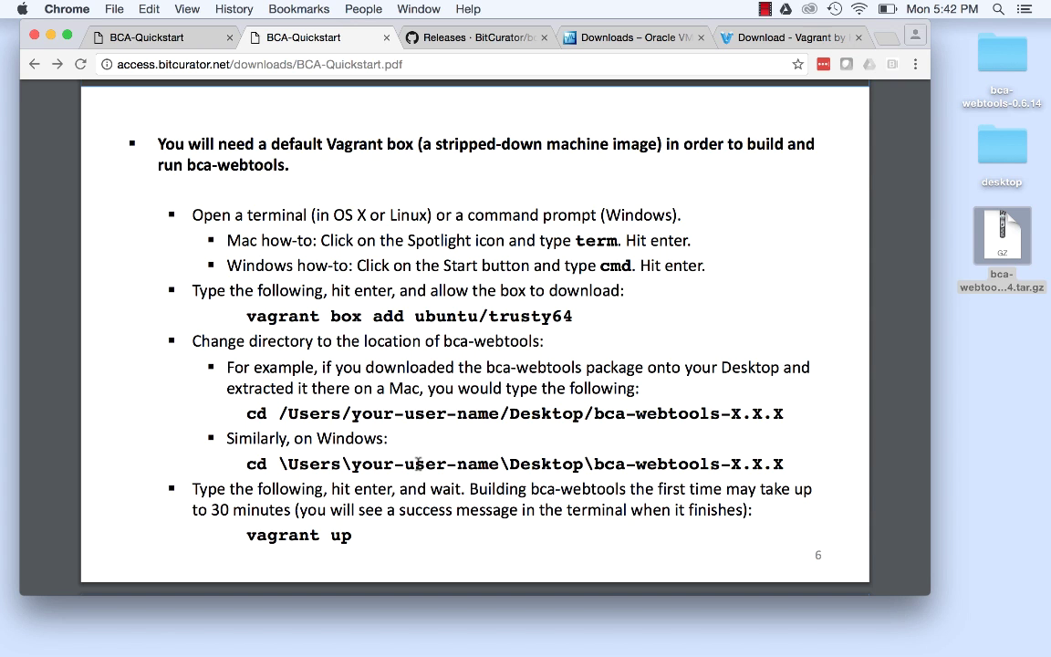
{"action": "left_click", "coordinate": [52, 37]}
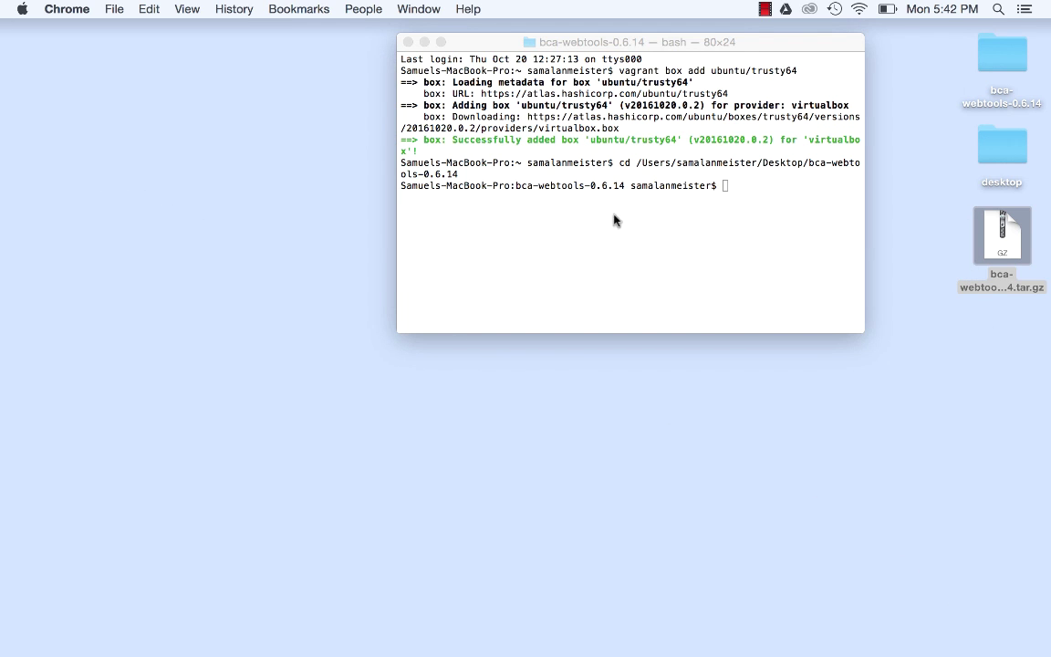
{"action": "left_click", "coordinate": [754, 195]}
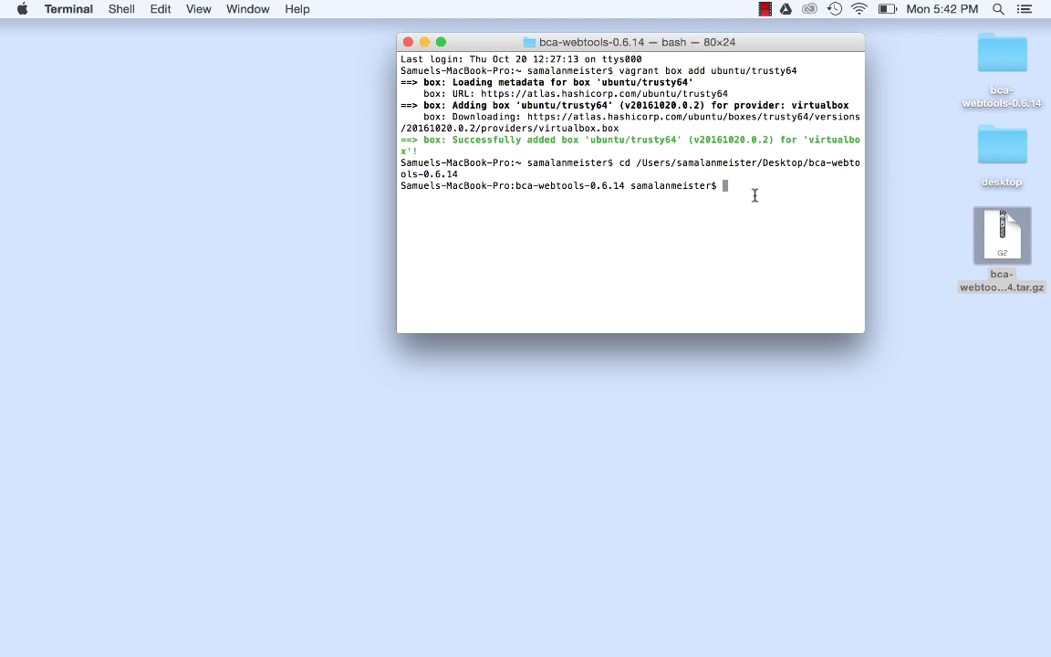
Run 'vagrant up' to boot and provision the bca-webtools VM until Installation Complete.
{"action": "type", "text": "vagrant up"}
{"action": "key", "text": "Return"}
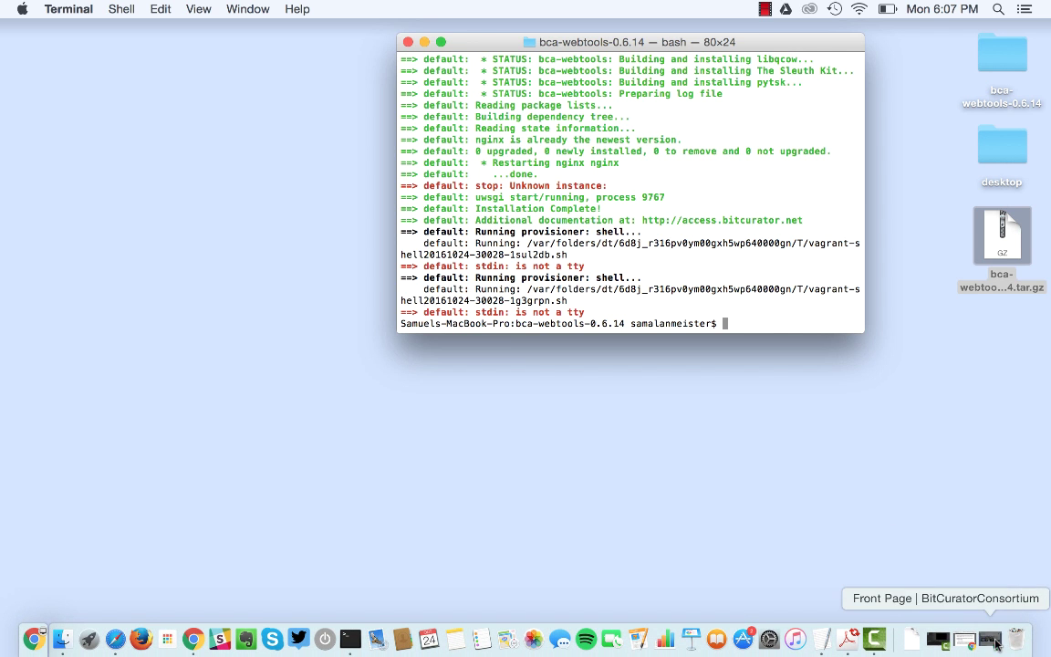
Restore Chrome and load 127.0.0.1:8080 to show the BCA Webtools disk image list.
{"action": "left_click", "coordinate": [993, 641]}
{"action": "left_click", "coordinate": [418, 66]}
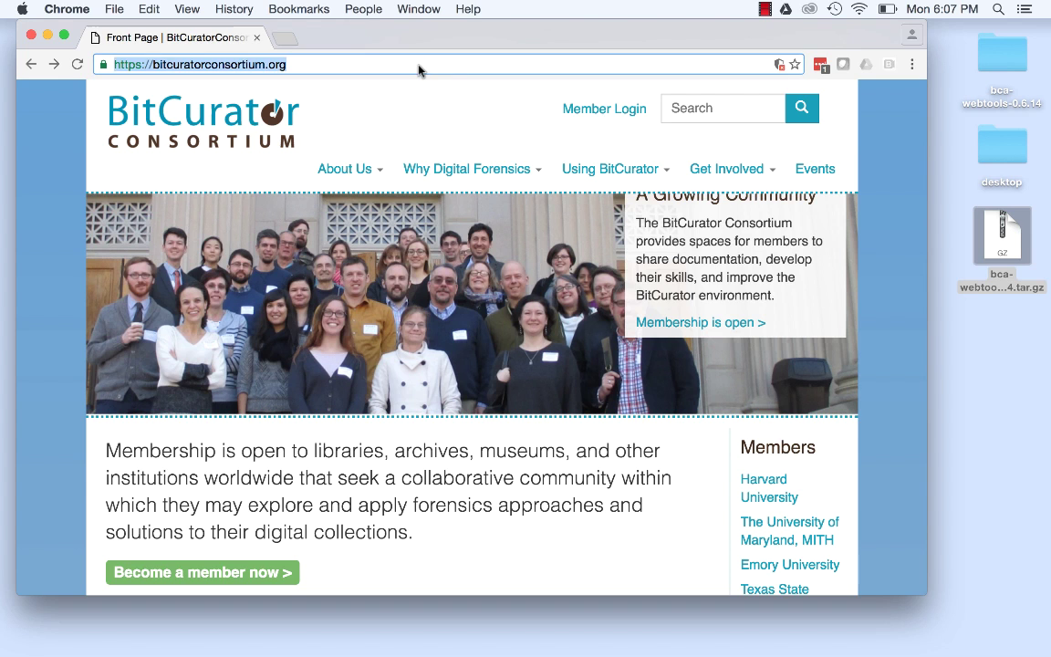
{"action": "type", "text": "127."}
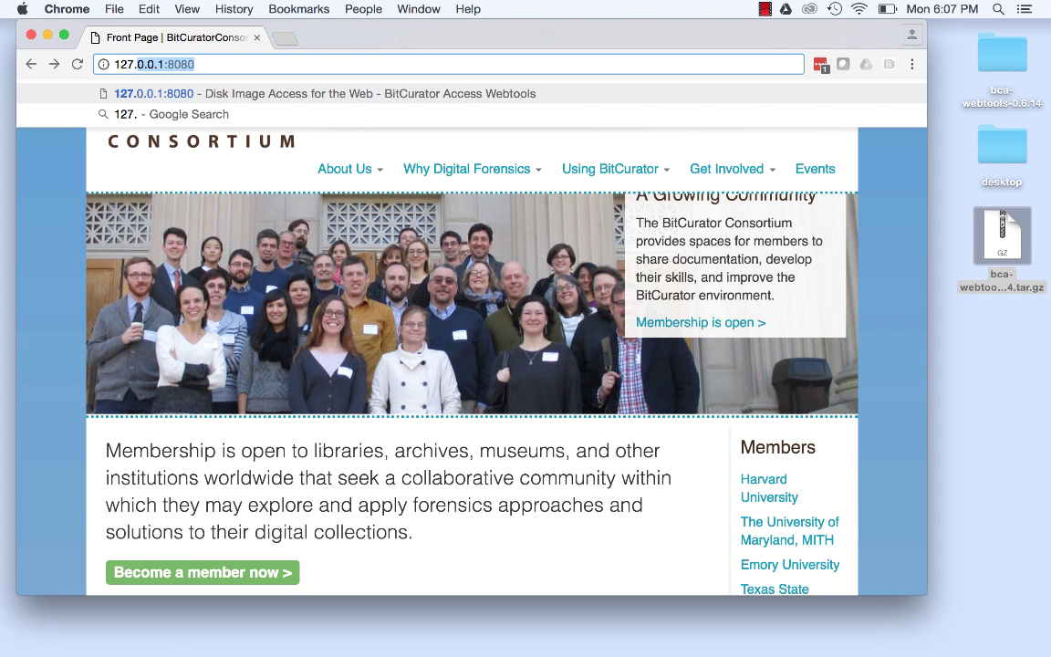
{"action": "type", "text": "0.0."}
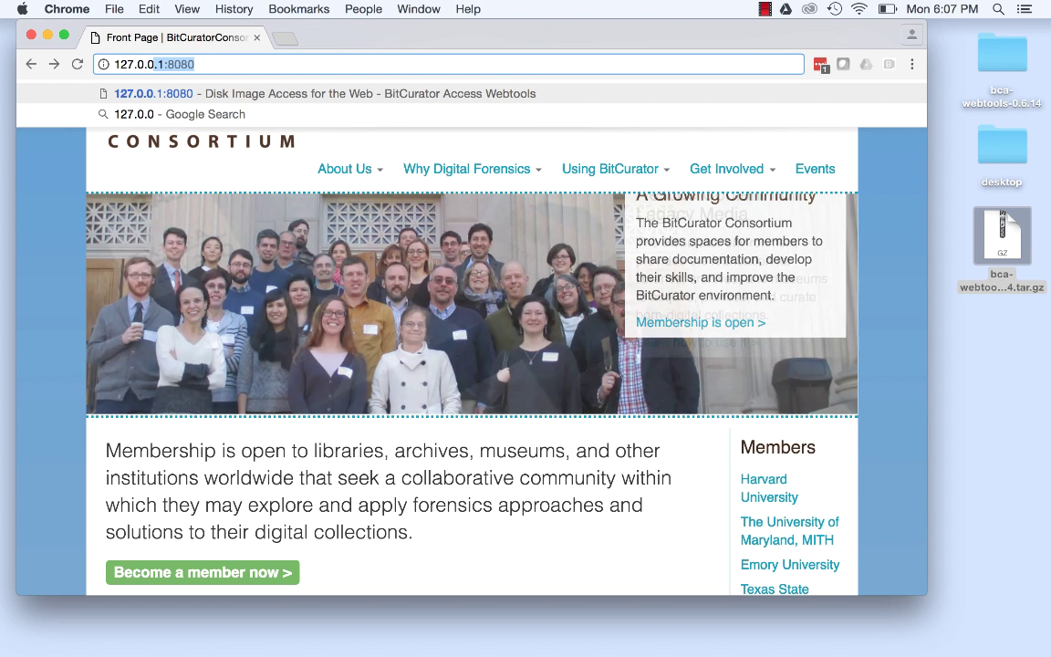
{"action": "type", "text": "1"}
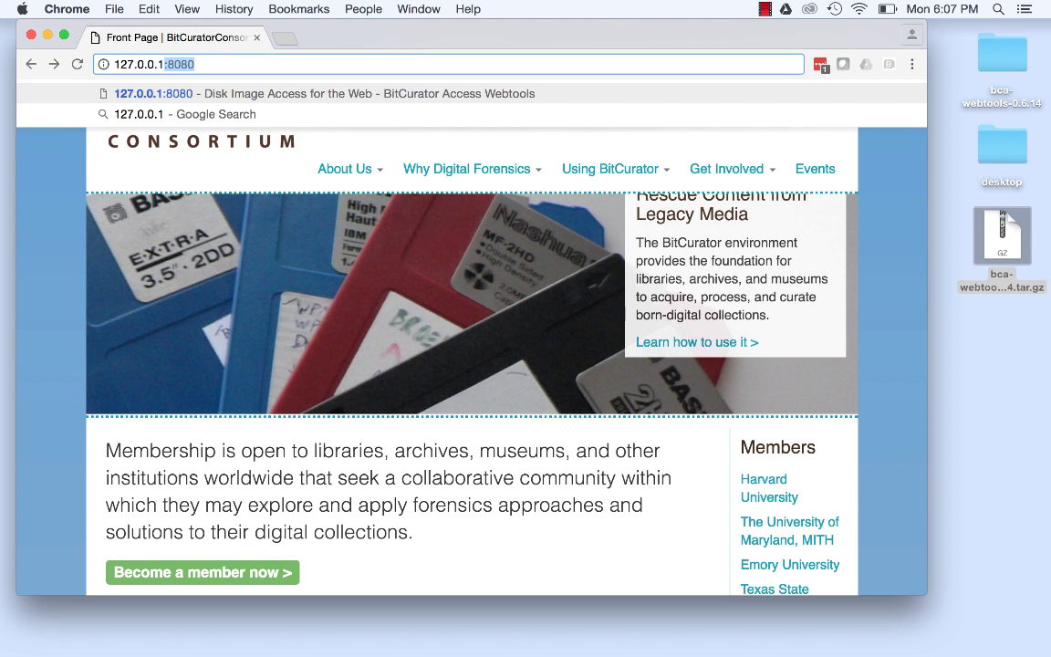
{"action": "type", "text": ":808"}
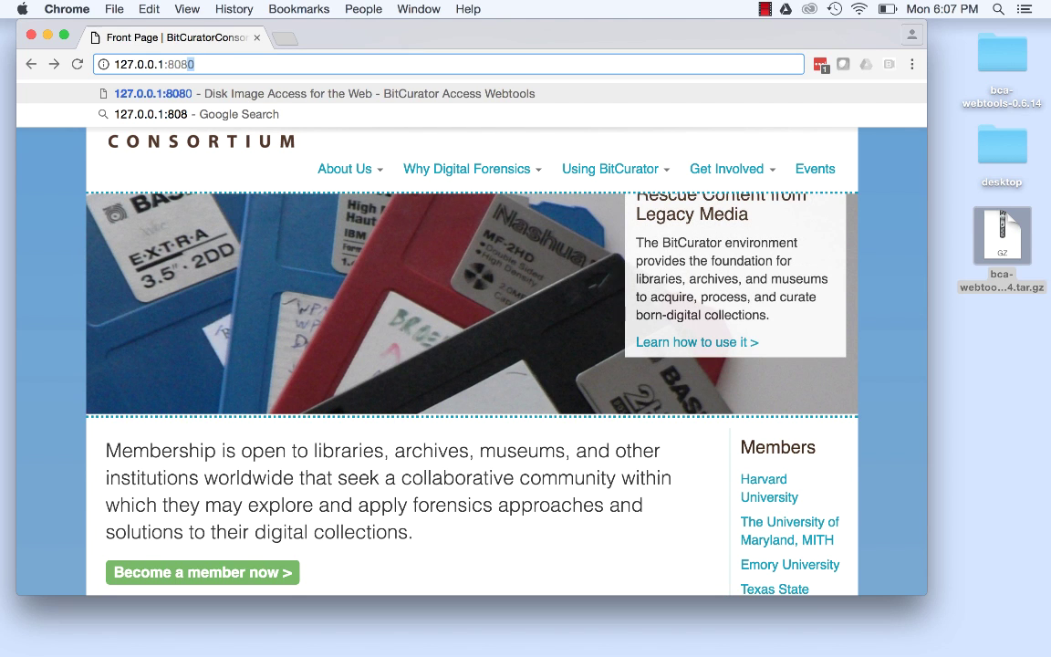
{"action": "type", "text": "0"}
{"action": "key", "text": "Return"}
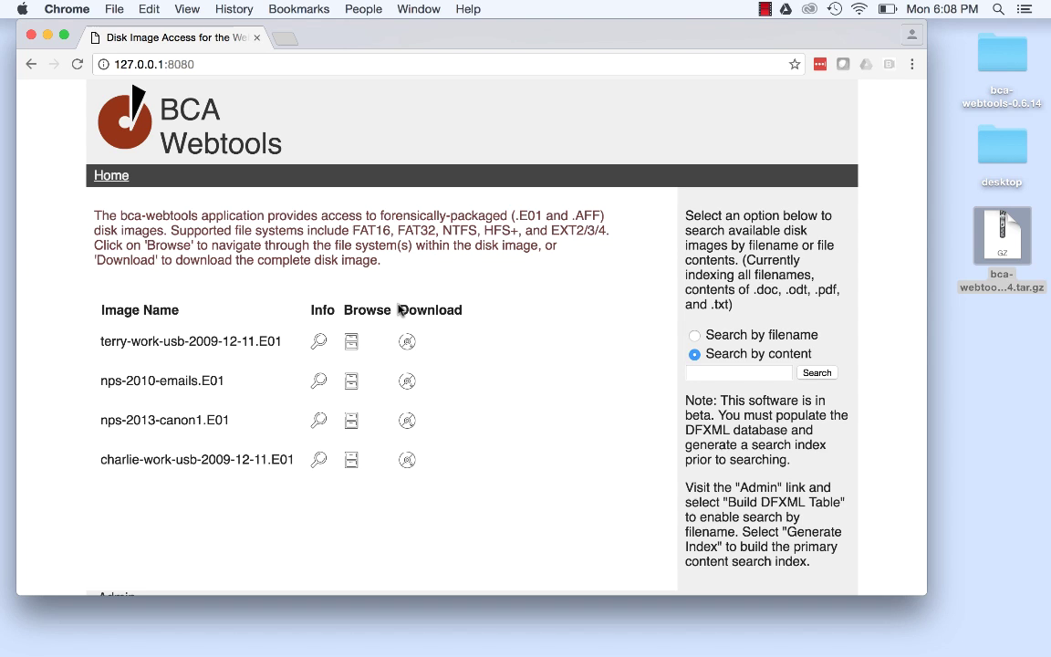
{"action": "scroll", "coordinate": [398, 310], "scroll_direction": "down", "scroll_amount": 1}
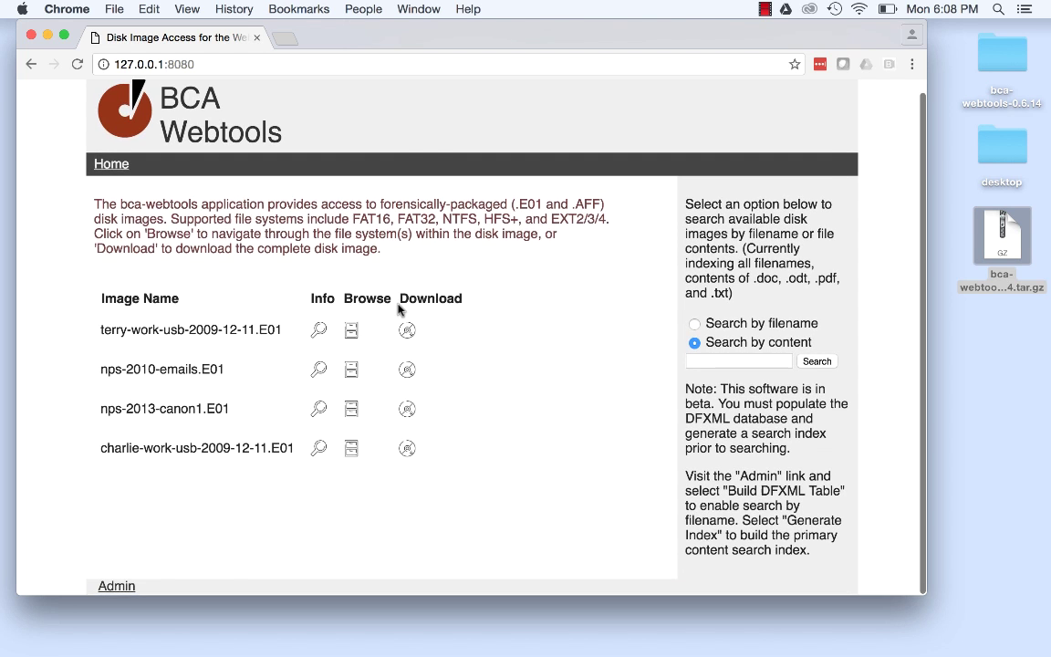